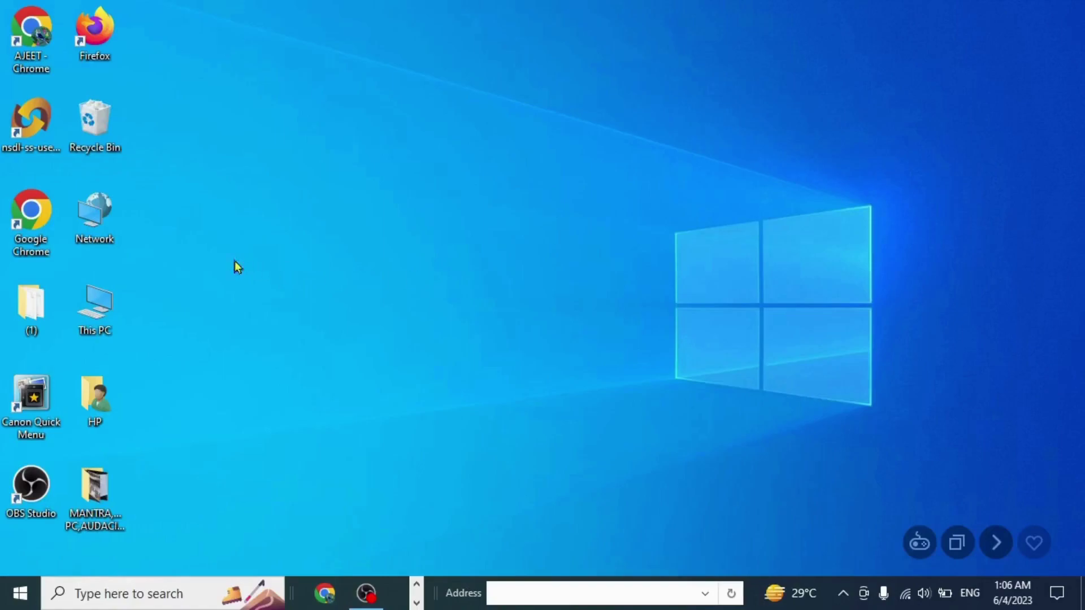
- Launch Chrome, search Google for 'uidai log in', and open the myAadhaar portal result
{"action": "double_click", "coordinate": [30, 215]}
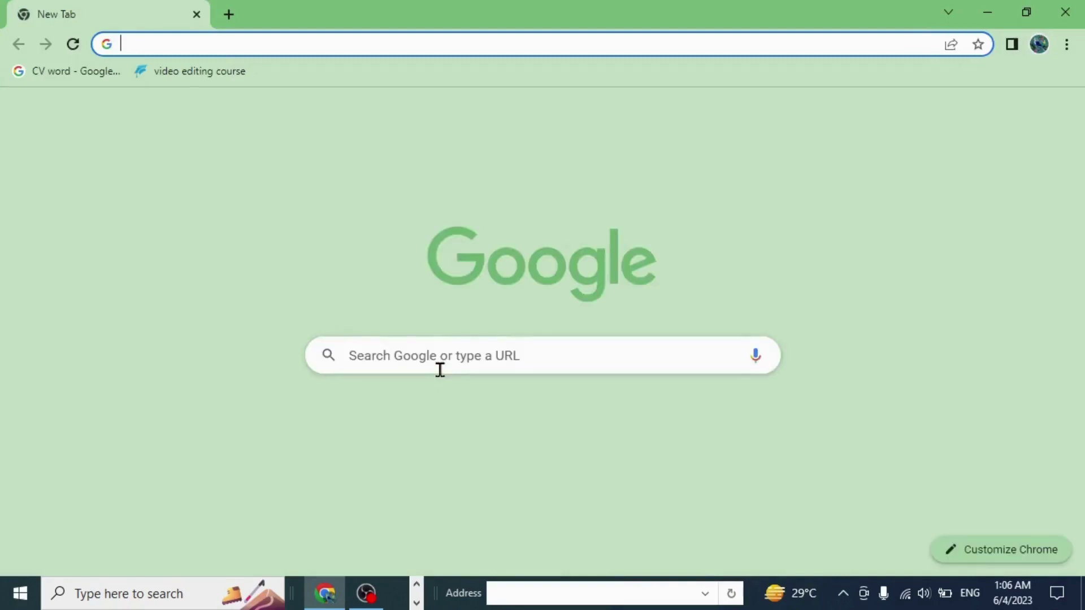
{"action": "left_click", "coordinate": [436, 355]}
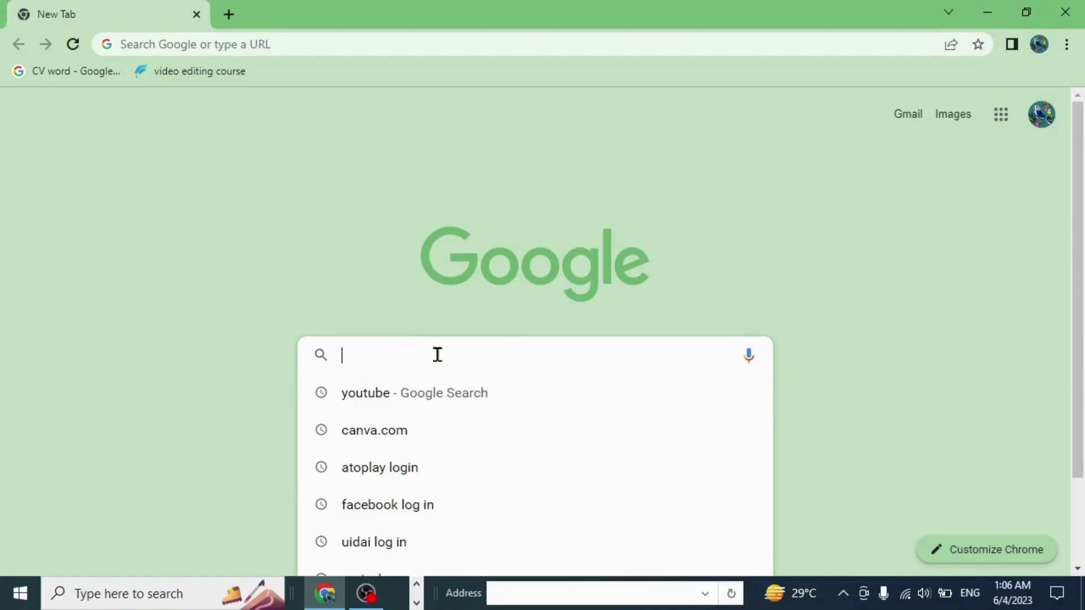
{"action": "type", "text": "uida"}
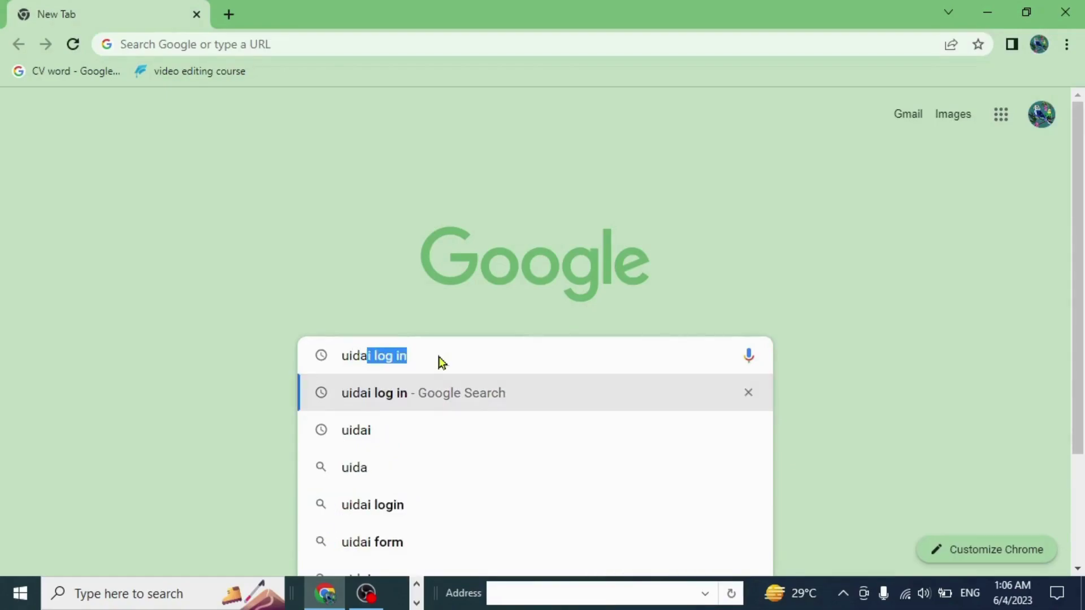
{"action": "type", "text": "i lo"}
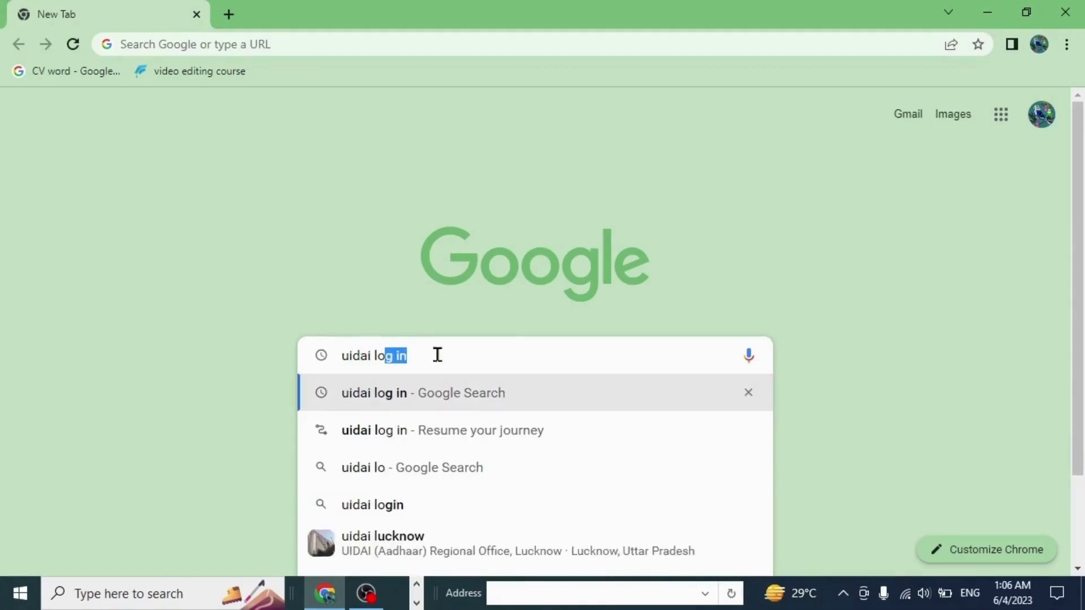
{"action": "type", "text": "g in"}
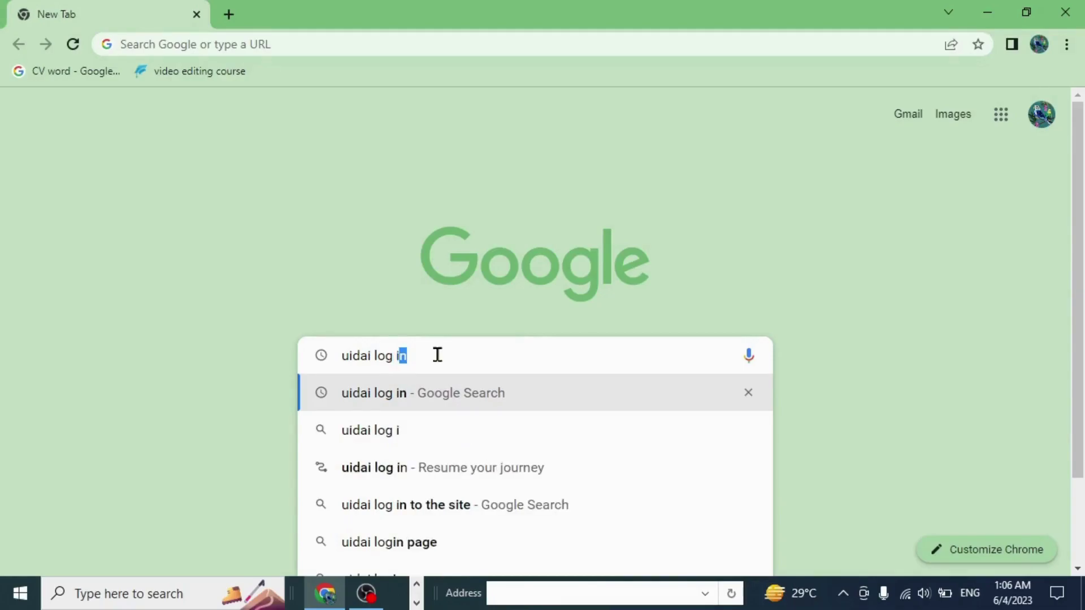
{"action": "left_click", "coordinate": [371, 398]}
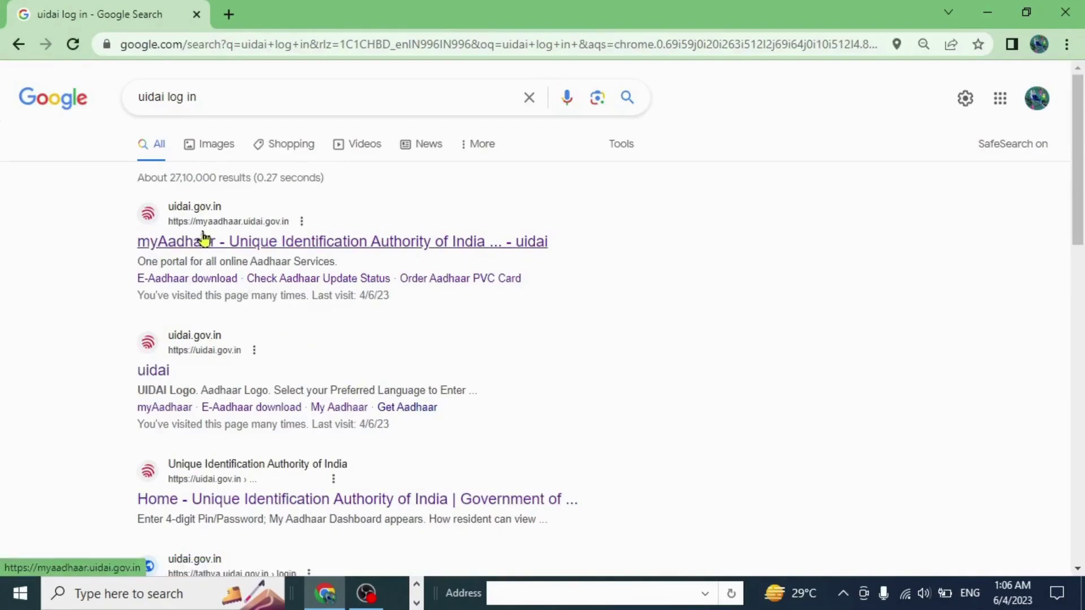
{"action": "left_click", "coordinate": [340, 243]}
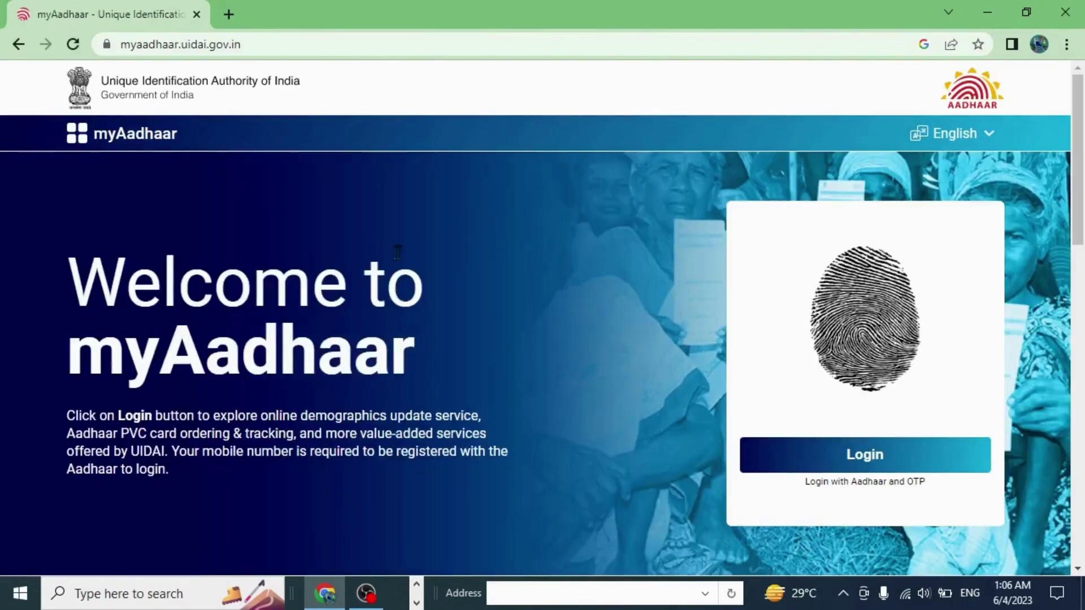
- Scroll the myAadhaar home page to the service cards showing File a complaint
{"action": "scroll", "coordinate": [564, 278], "scroll_direction": "down", "scroll_amount": 3}
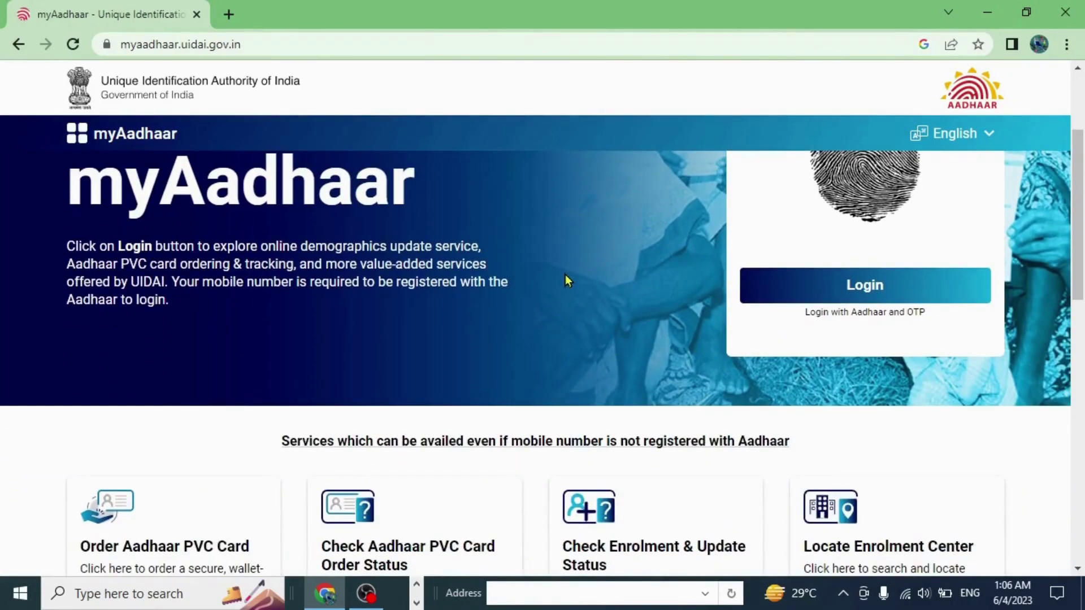
{"action": "scroll", "coordinate": [586, 278], "scroll_direction": "down", "scroll_amount": 3}
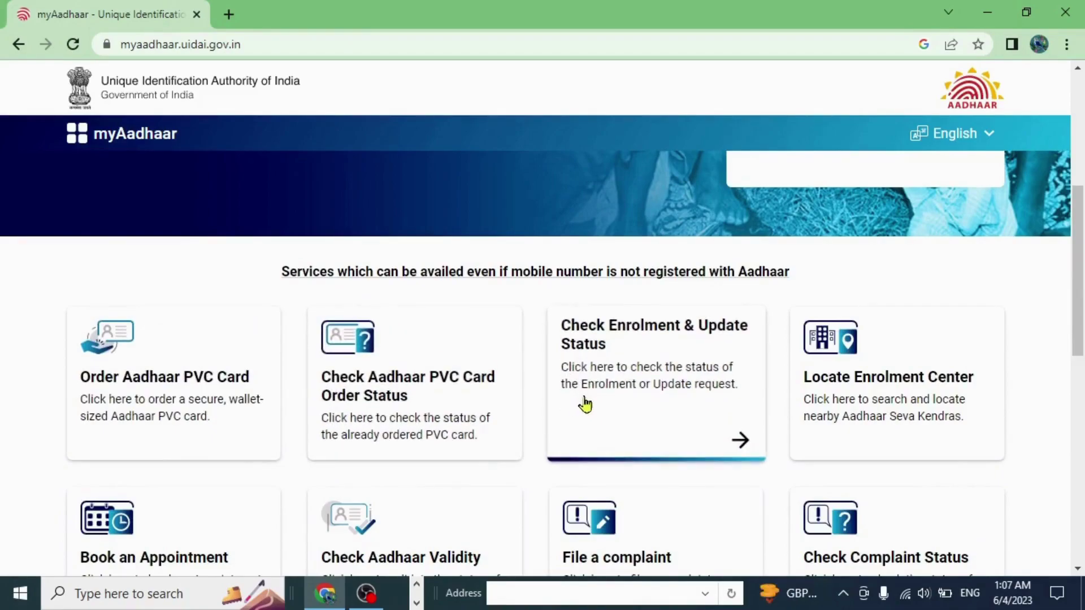
{"action": "scroll", "coordinate": [585, 401], "scroll_direction": "down", "scroll_amount": 3}
{"action": "scroll", "coordinate": [587, 399], "scroll_direction": "down", "scroll_amount": 6}
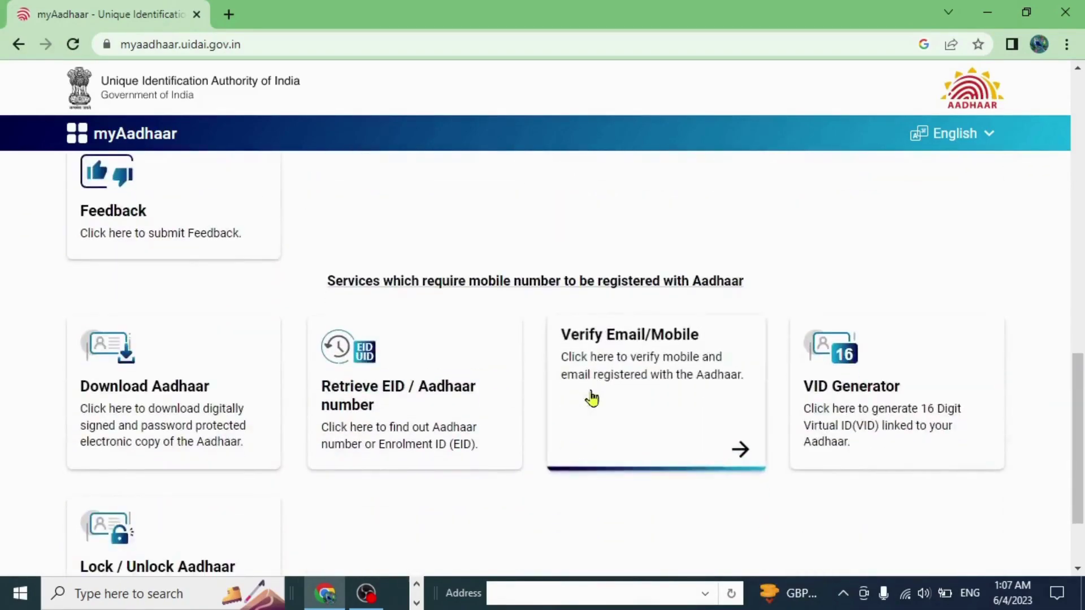
{"action": "scroll", "coordinate": [591, 399], "scroll_direction": "up", "scroll_amount": 3}
{"action": "scroll", "coordinate": [652, 372], "scroll_direction": "up", "scroll_amount": 2}
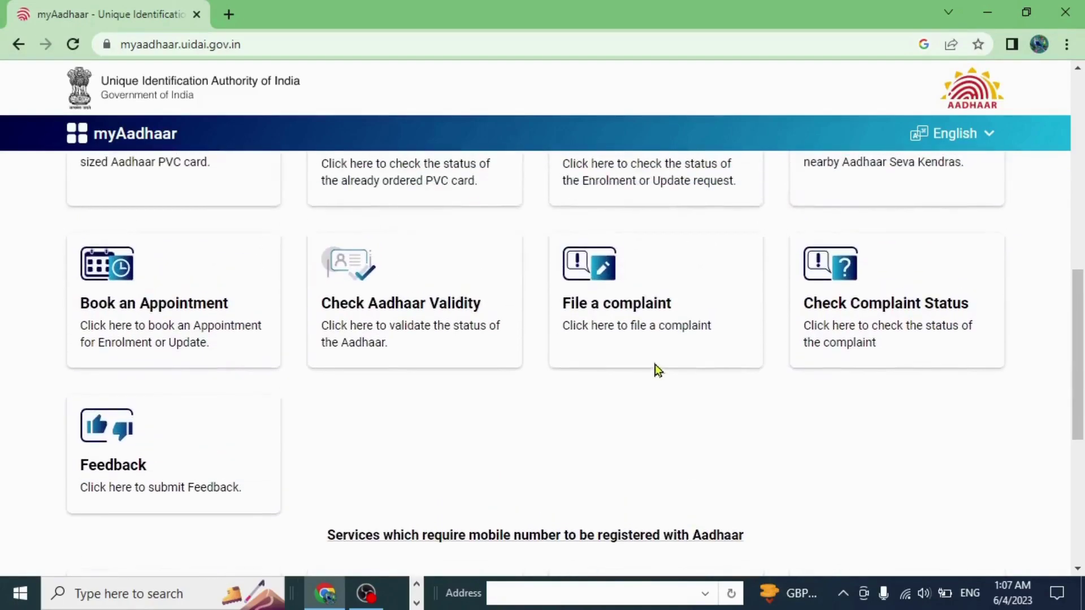
- Open the File a complaint form and enter the complainant's full name, fixing typos
{"action": "left_click", "coordinate": [598, 318]}
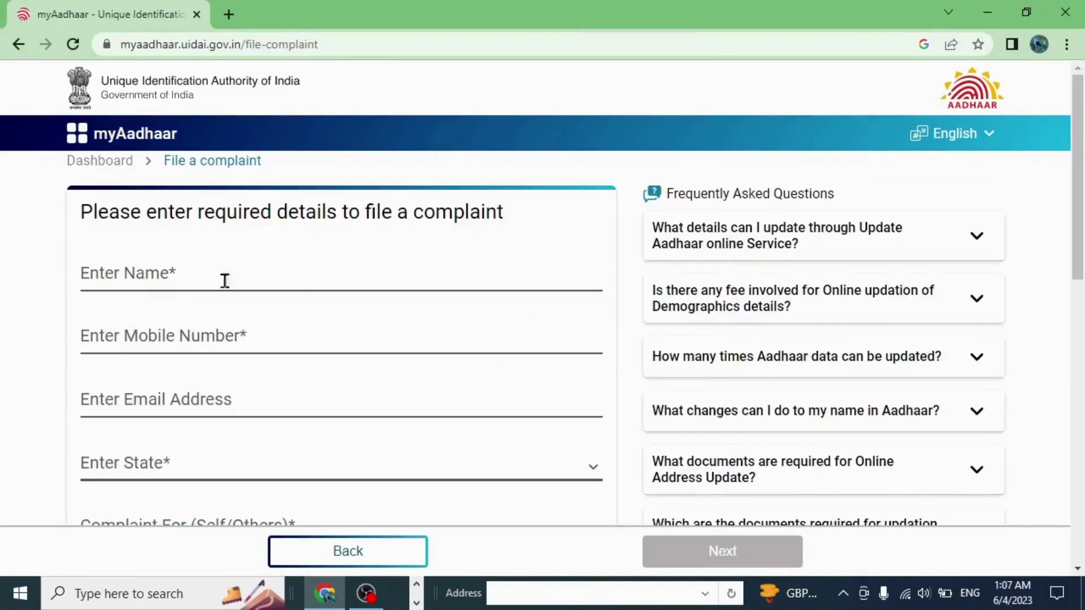
{"action": "left_click", "coordinate": [103, 275]}
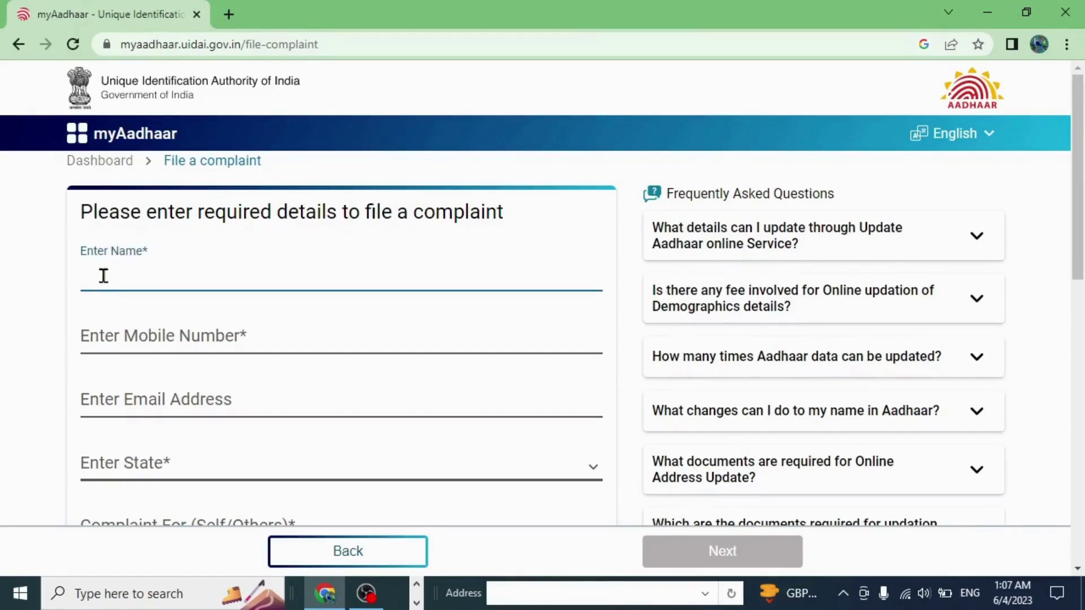
{"action": "type", "text": "A"}
{"action": "type", "text": "ji"}
{"action": "key", "text": "BackSpace"}
{"action": "key", "text": "BackSpace"}
{"action": "key", "text": "BackSpace"}
- Enter the complainant's mobile number in the Mobile Number field
{"action": "scroll", "coordinate": [280, 356], "scroll_direction": "down", "scroll_amount": 1}
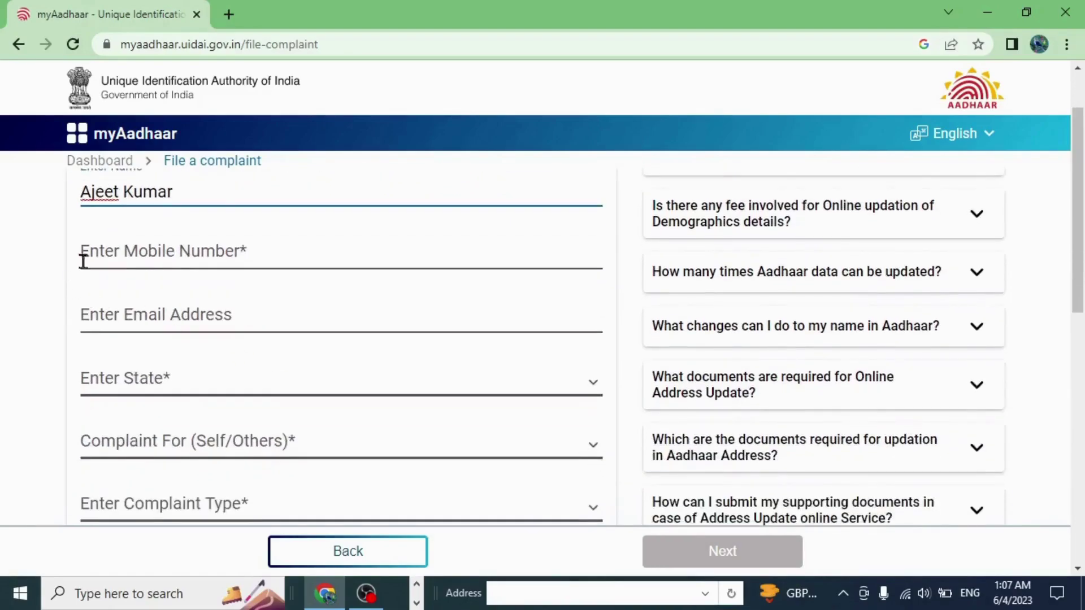
{"action": "left_click", "coordinate": [110, 252]}
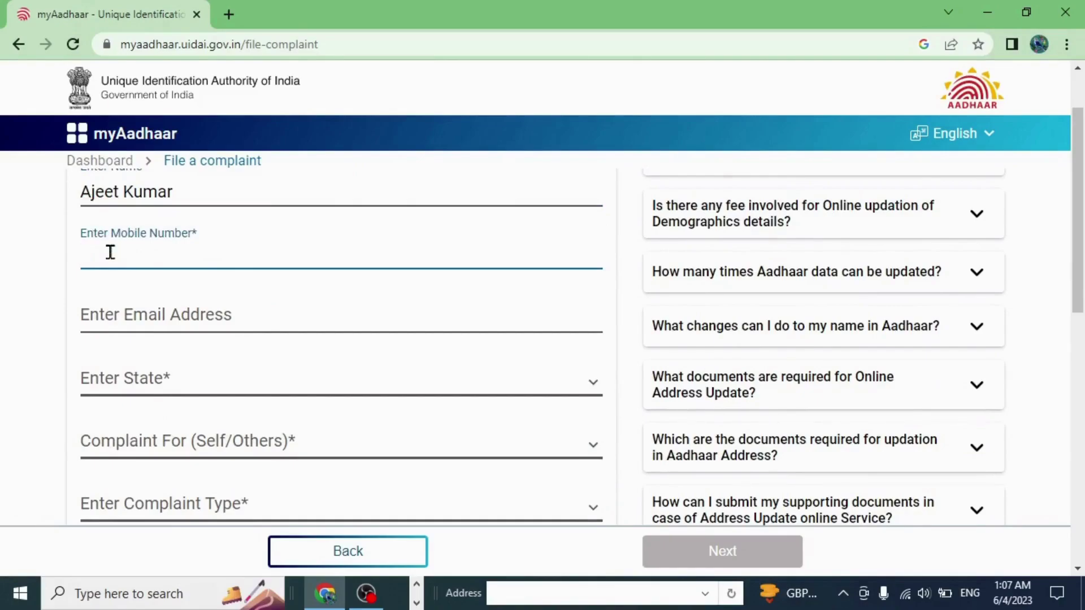
{"action": "type", "text": "638"}
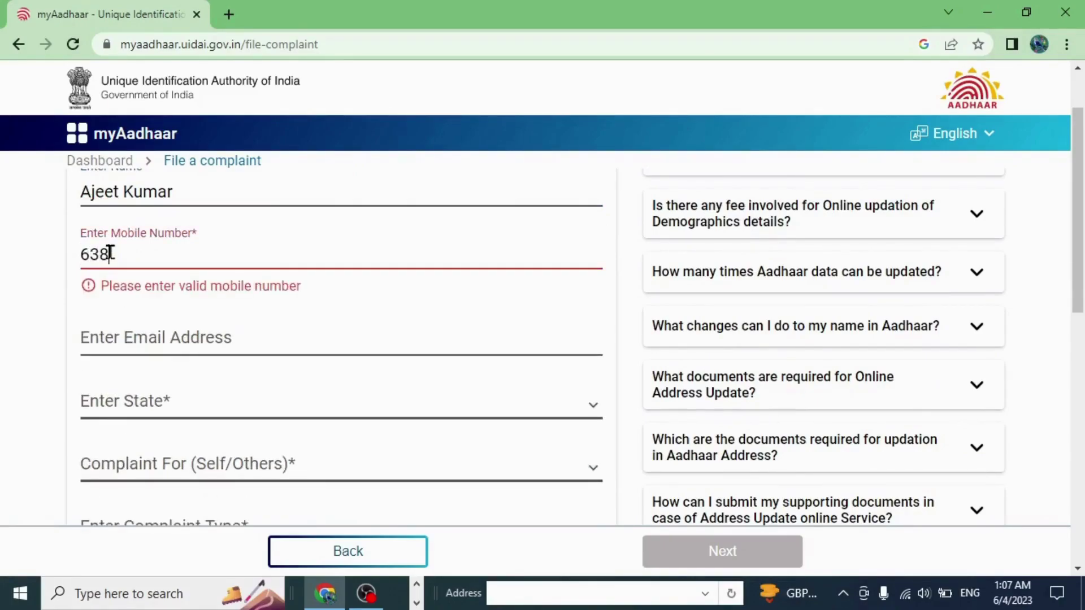
{"action": "type", "text": "75000"}
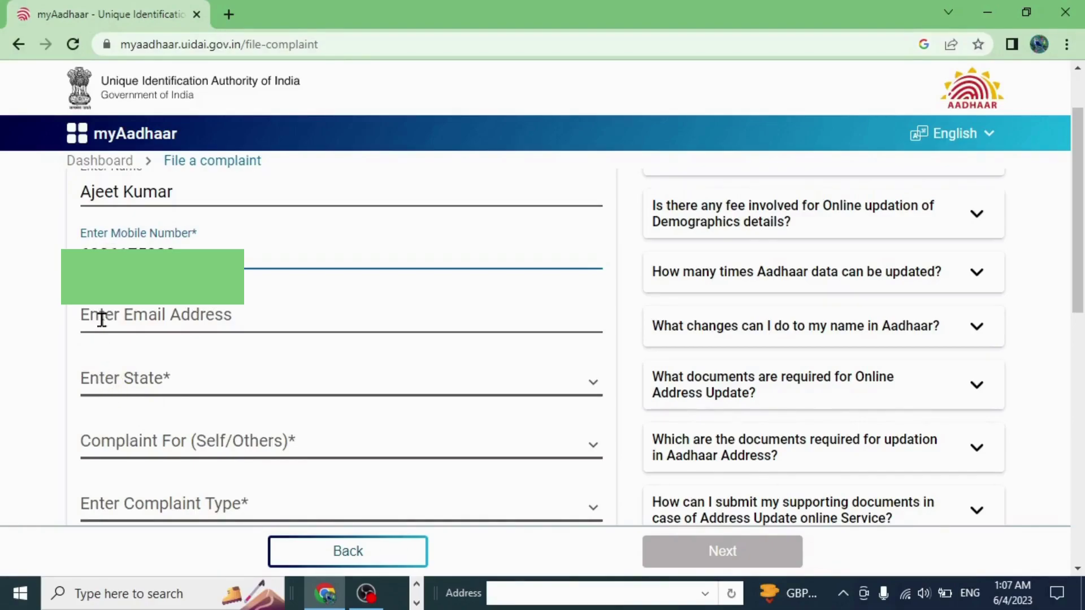
- Set the state to Uttar Pradesh and file the complaint for Self
{"action": "left_click", "coordinate": [104, 382]}
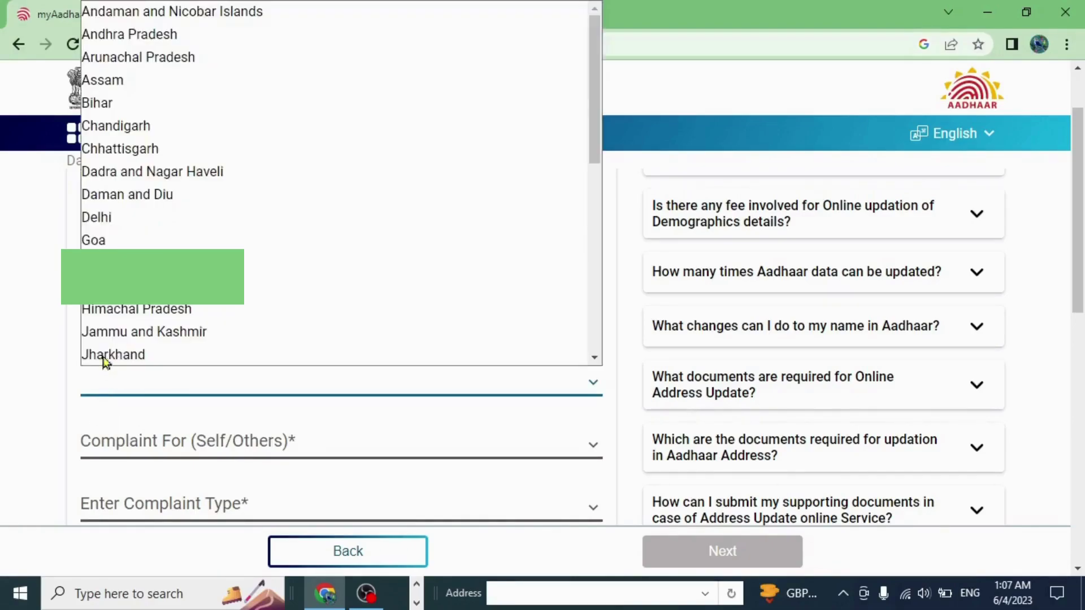
{"action": "scroll", "coordinate": [121, 98], "scroll_direction": "down", "scroll_amount": 2}
{"action": "scroll", "coordinate": [122, 95], "scroll_direction": "down", "scroll_amount": 6}
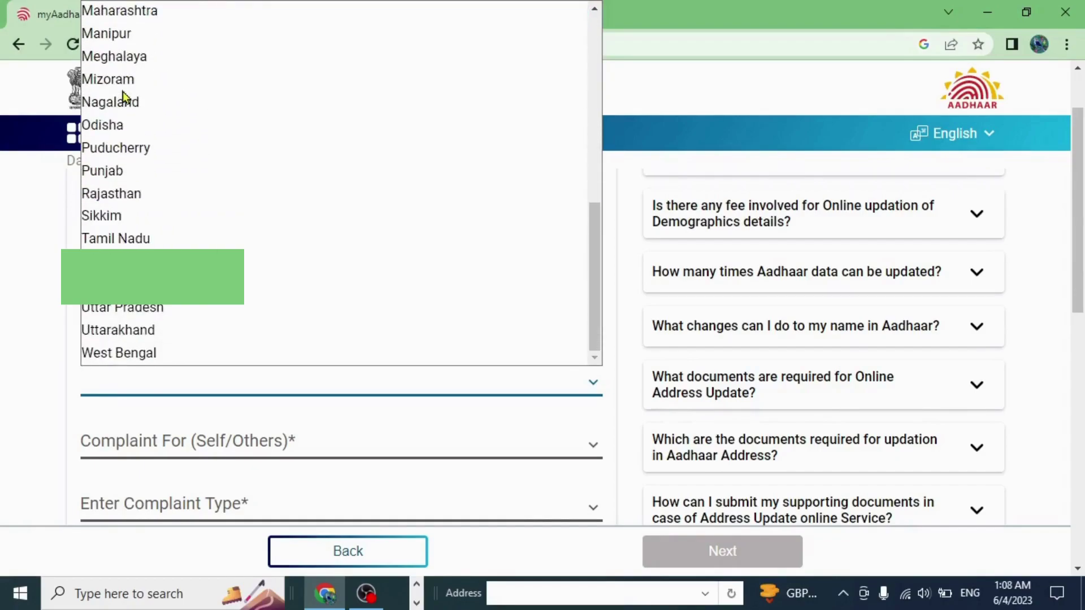
{"action": "left_click", "coordinate": [142, 308]}
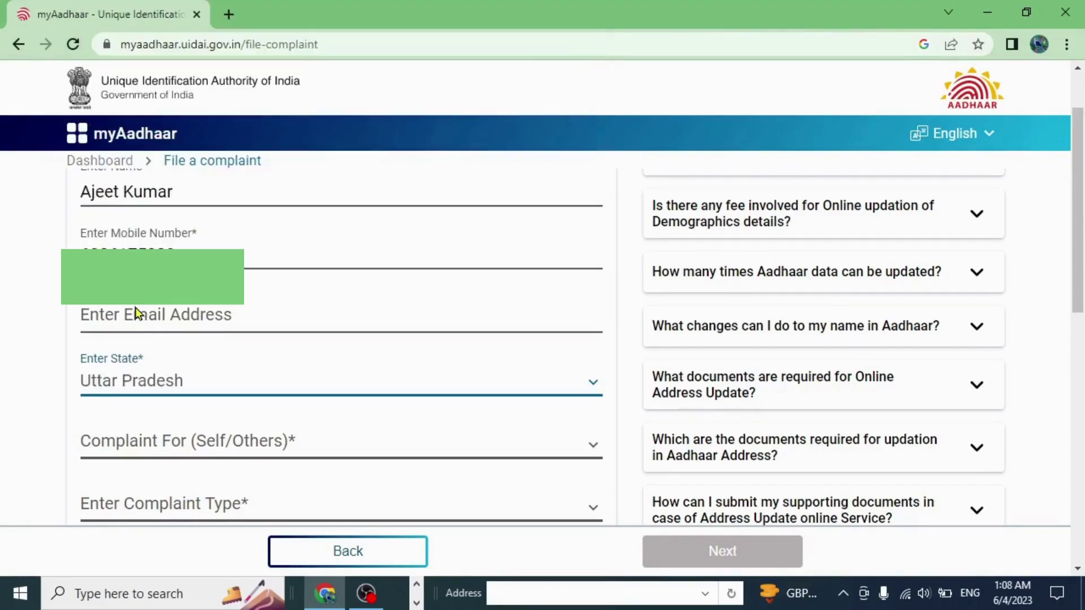
{"action": "left_click", "coordinate": [128, 452]}
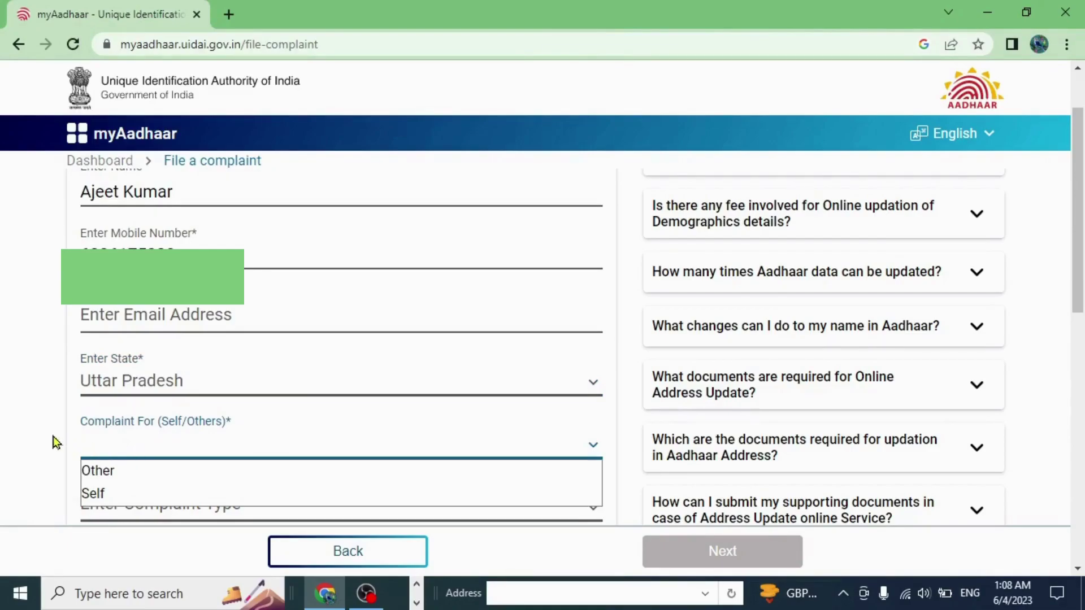
{"action": "left_click", "coordinate": [93, 494]}
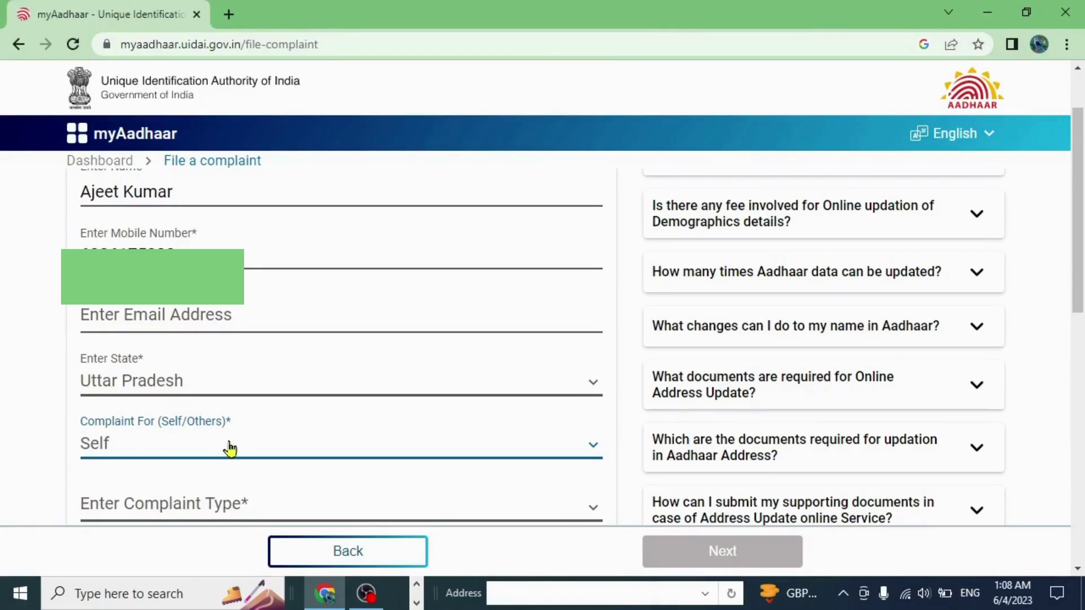
- Choose complaint type Authentication Issue and category 'Getting error while trying to Authenticate'
{"action": "scroll", "coordinate": [228, 449], "scroll_direction": "down", "scroll_amount": 5}
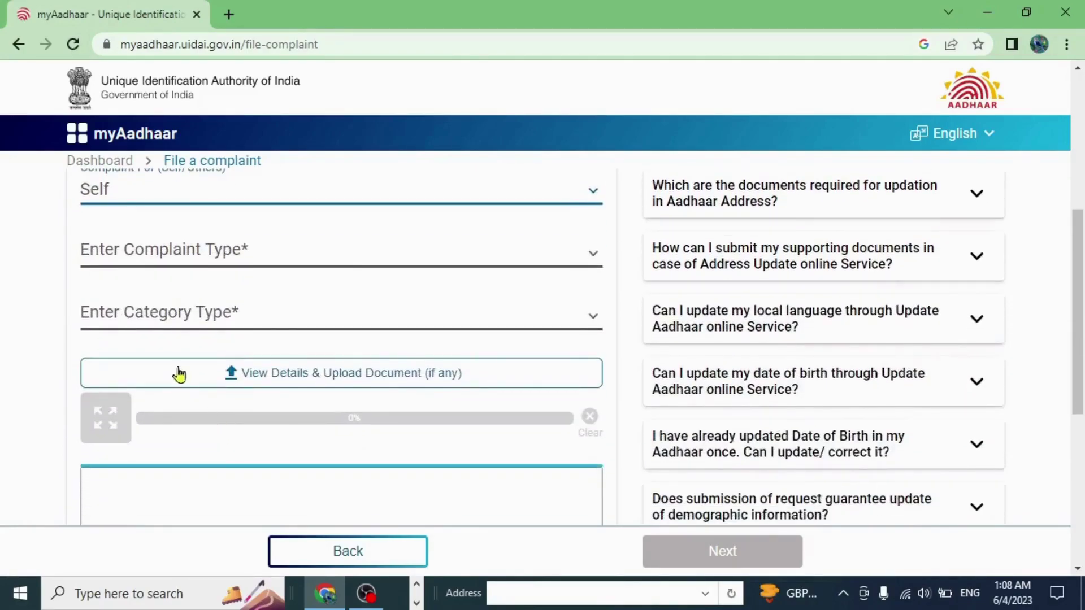
{"action": "left_click", "coordinate": [101, 256]}
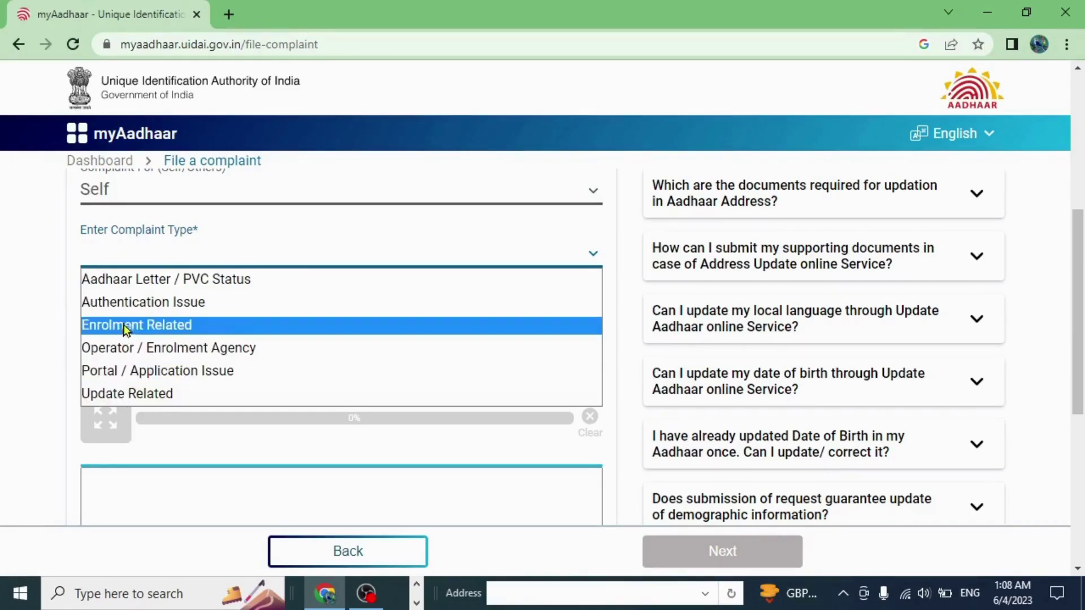
{"action": "left_click", "coordinate": [126, 303]}
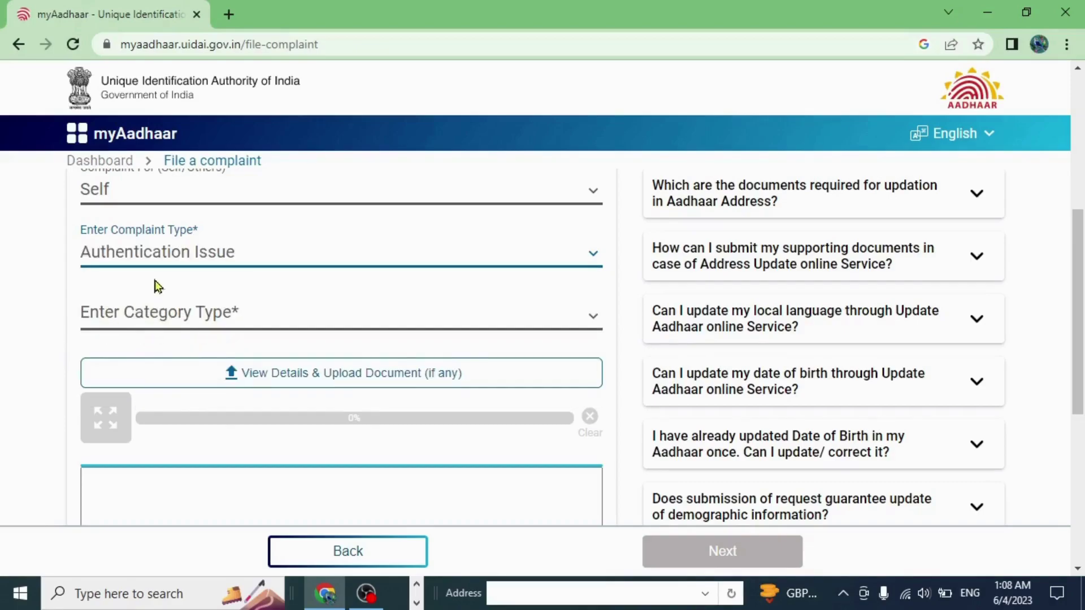
{"action": "left_click", "coordinate": [109, 324]}
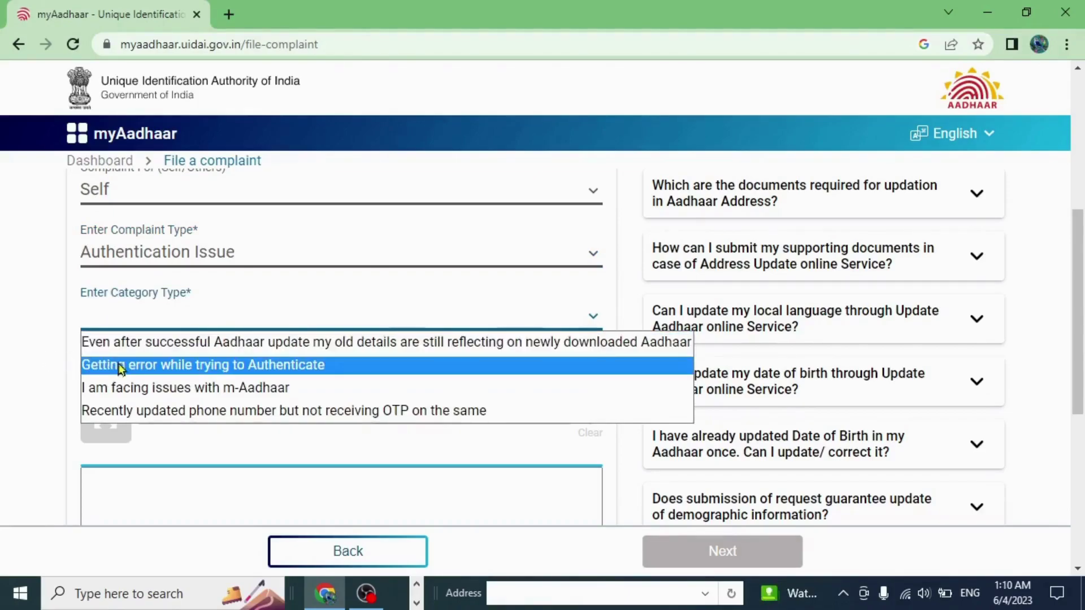
{"action": "left_click", "coordinate": [122, 366]}
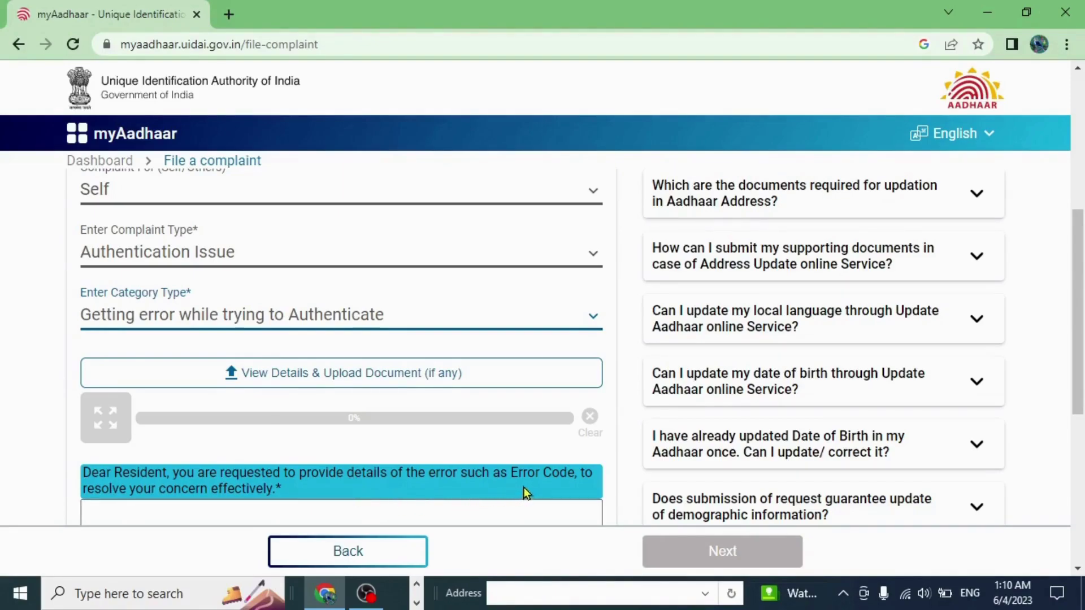
{"action": "scroll", "coordinate": [524, 487], "scroll_direction": "down", "scroll_amount": 3}
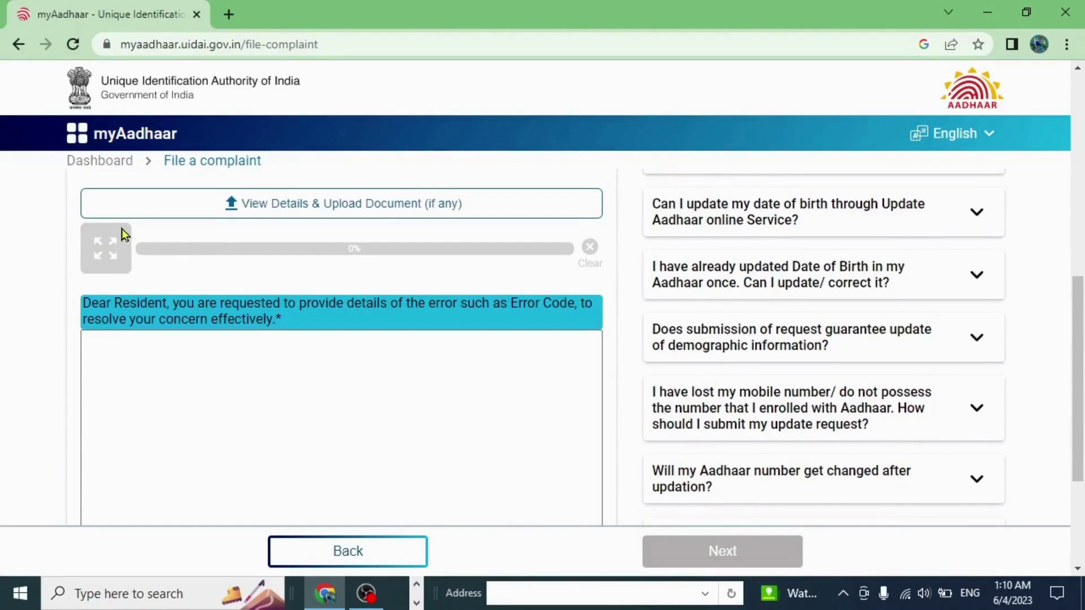
- Upload the Aadhaar card PDF from the Documents folder as the supporting document
{"action": "left_click", "coordinate": [267, 207]}
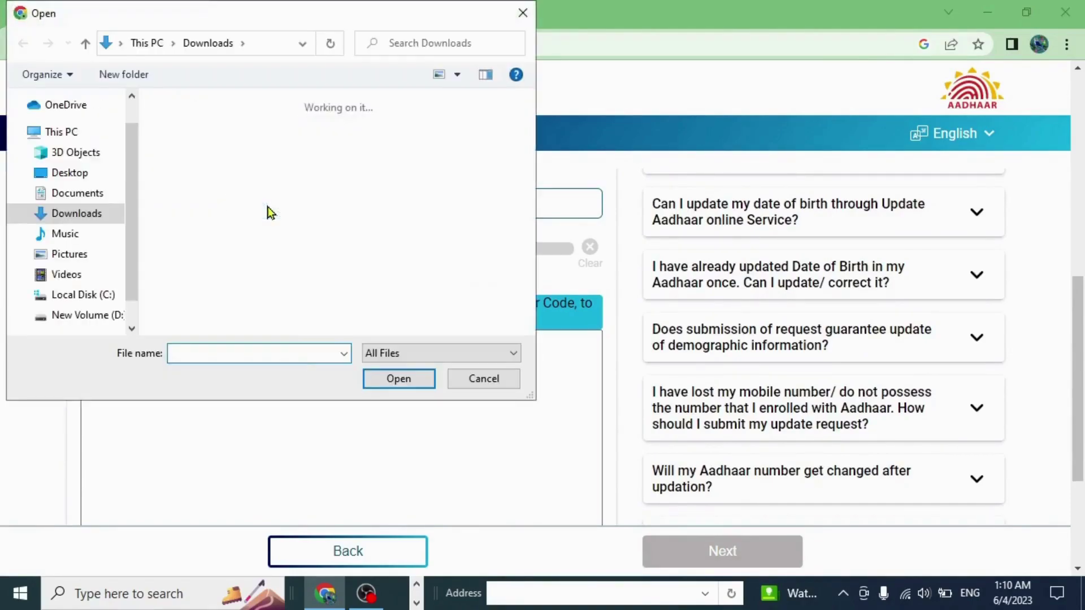
{"action": "left_click", "coordinate": [61, 198]}
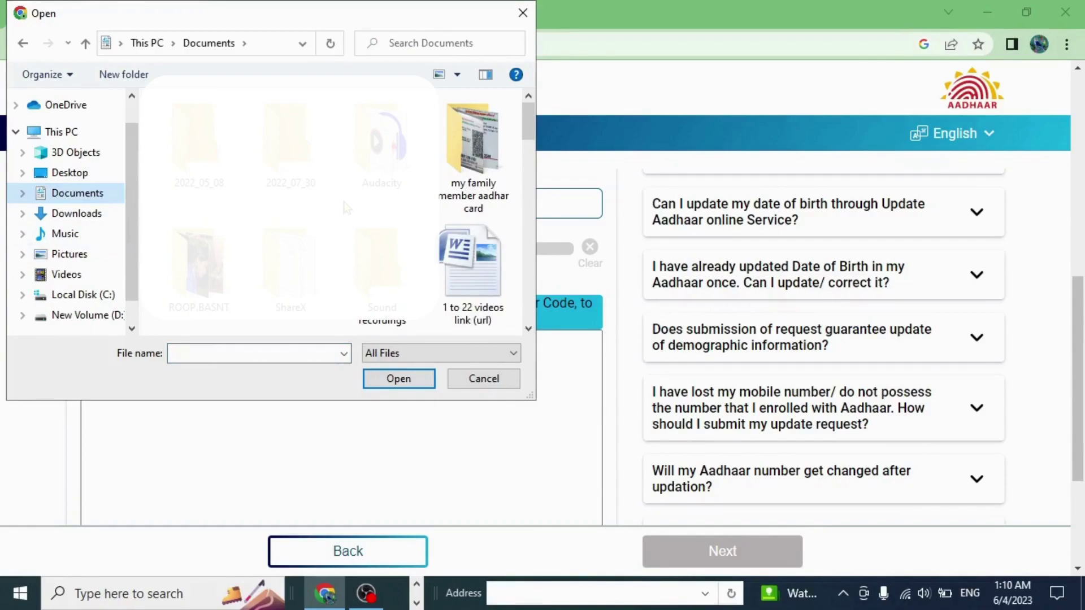
{"action": "scroll", "coordinate": [346, 207], "scroll_direction": "down", "scroll_amount": 1}
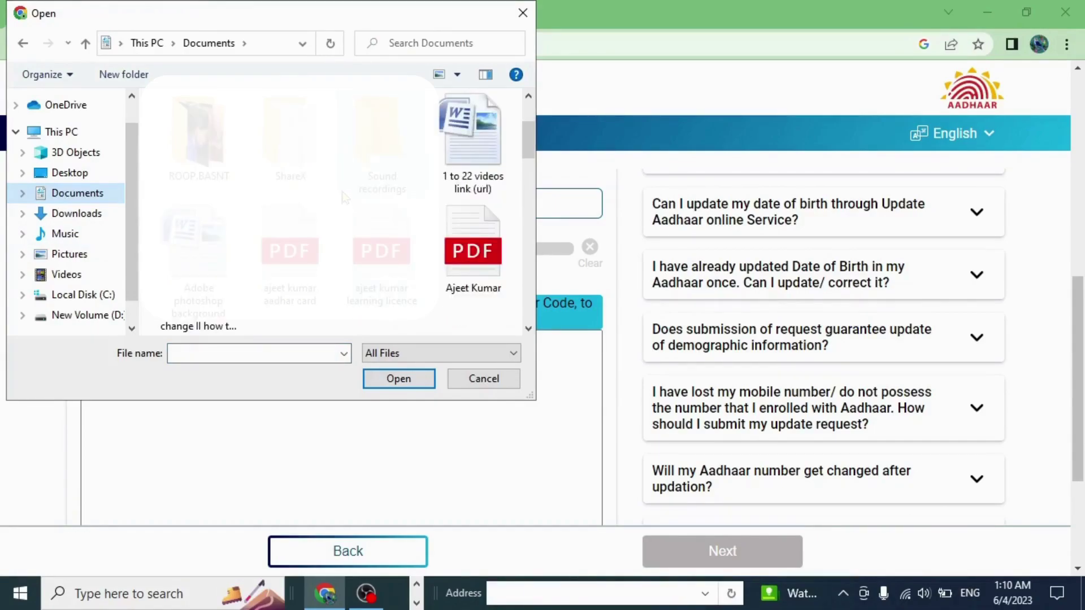
{"action": "left_click", "coordinate": [273, 255]}
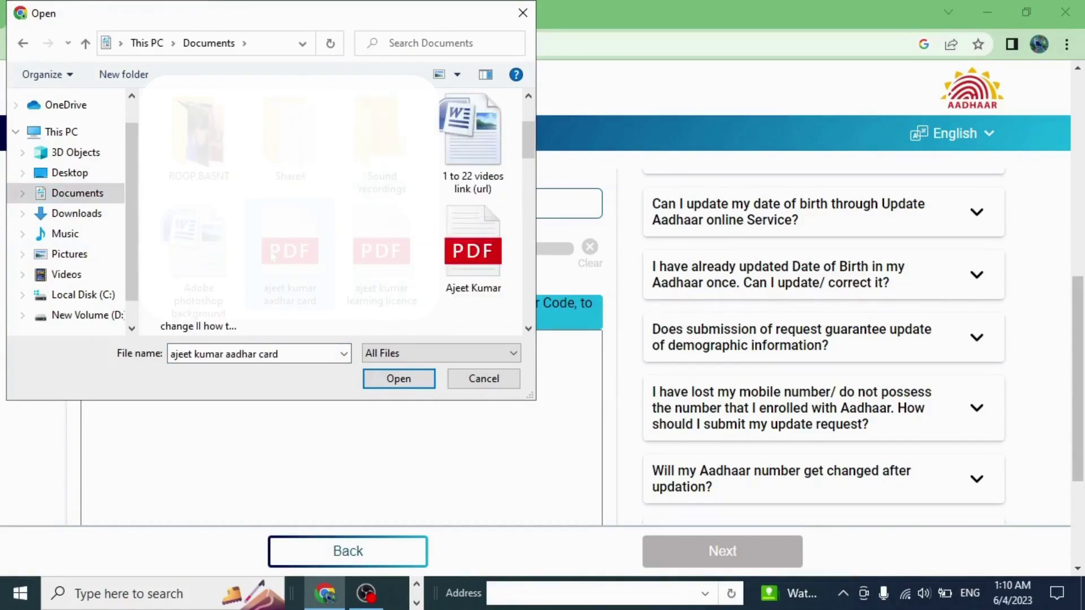
{"action": "left_click", "coordinate": [383, 379]}
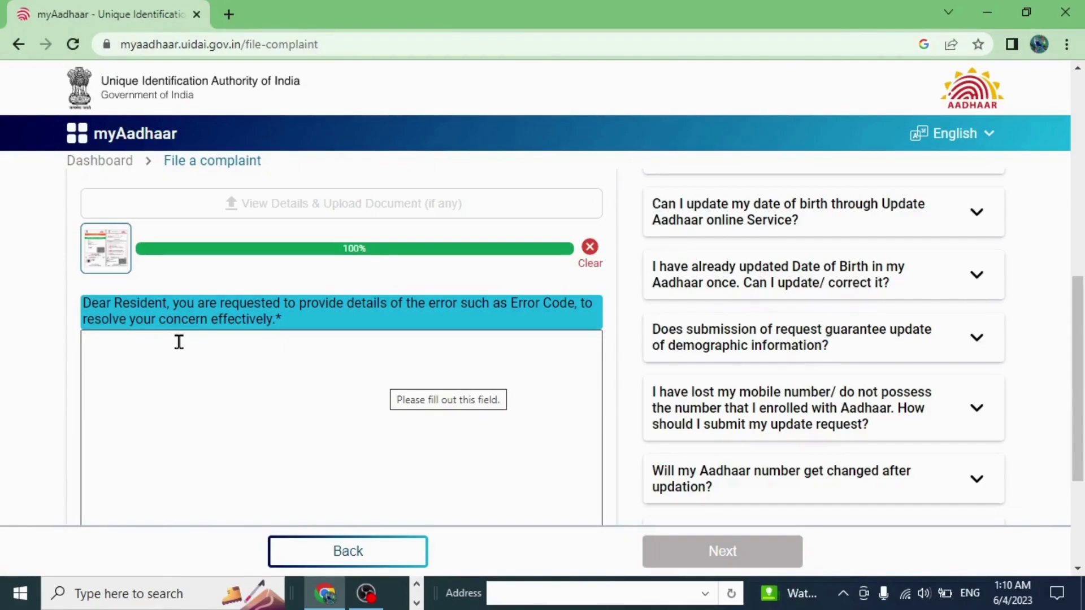
- Write that OTPs aren't reaching the registered mobile number, ending 'so i am facing many difficulties'
{"action": "left_click", "coordinate": [279, 393]}
{"action": "type", "text": "sir my"}
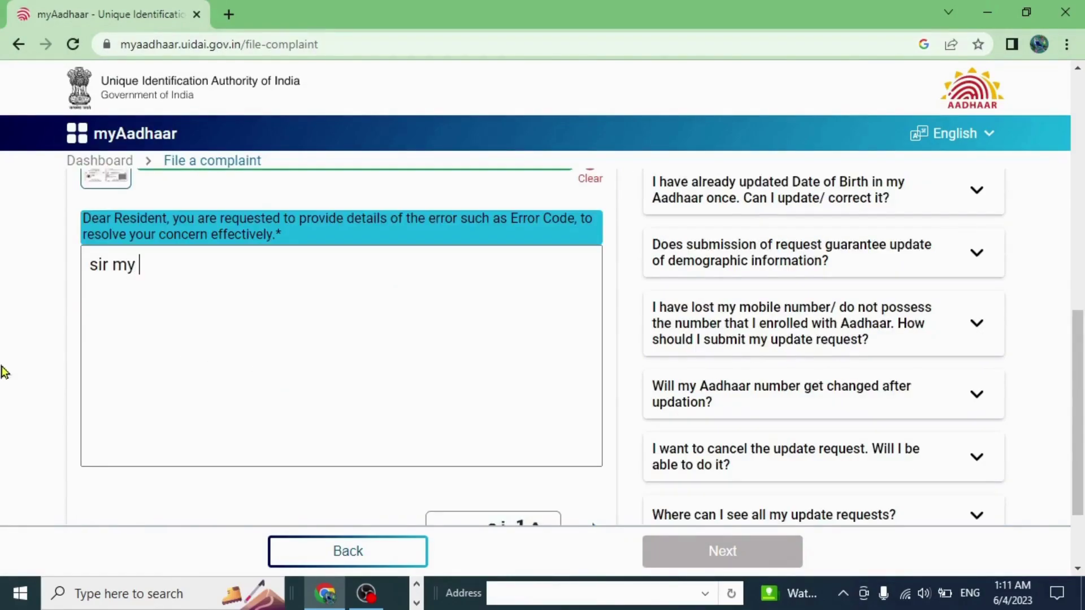
{"action": "type", "text": " mobi"}
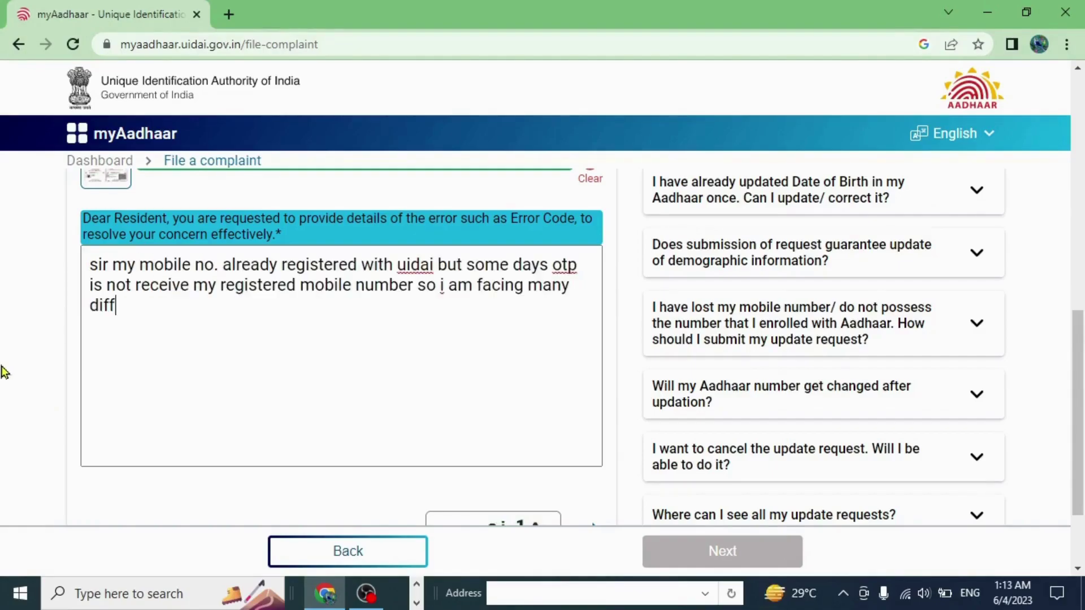
{"action": "type", "text": "iculties"}
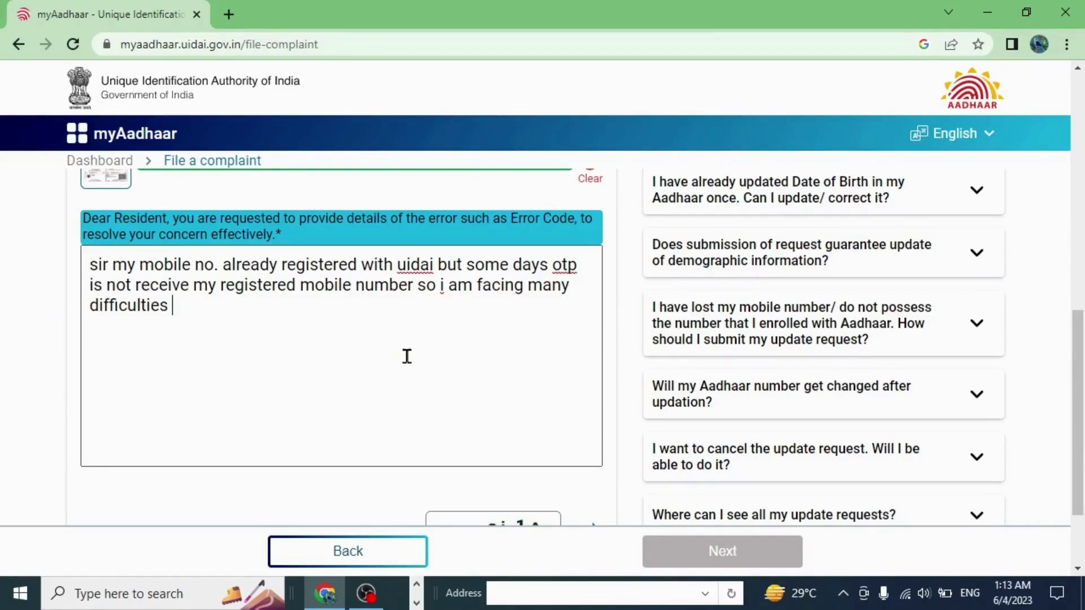
{"action": "scroll", "coordinate": [394, 398], "scroll_direction": "down", "scroll_amount": 1}
{"action": "scroll", "coordinate": [394, 397], "scroll_direction": "down", "scroll_amount": 1}
- Fill in the captcha and submit the complaint with Next
{"action": "left_click", "coordinate": [151, 417]}
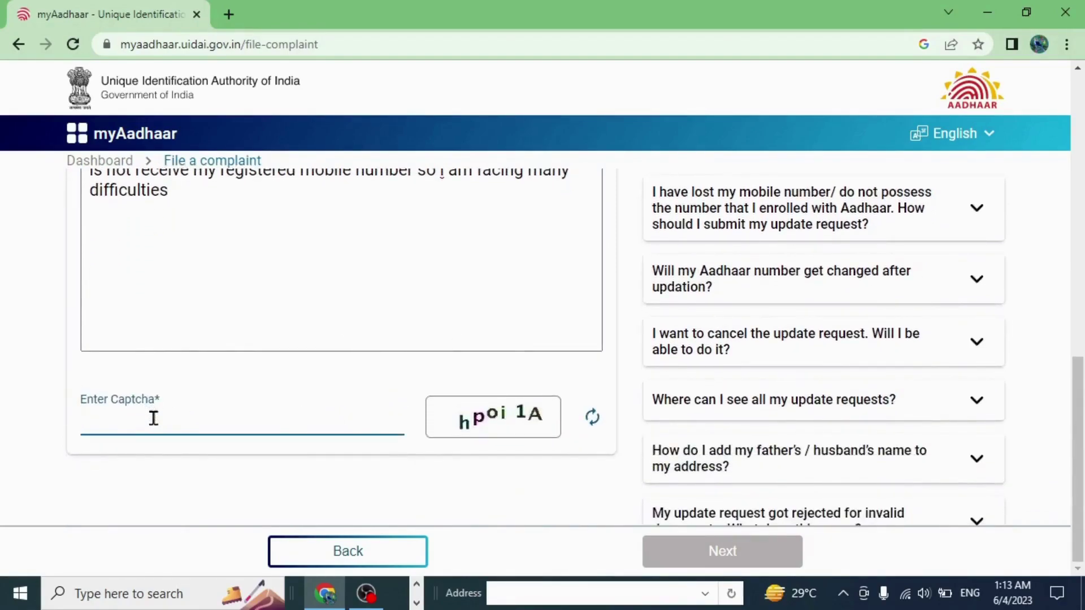
{"action": "type", "text": "h"}
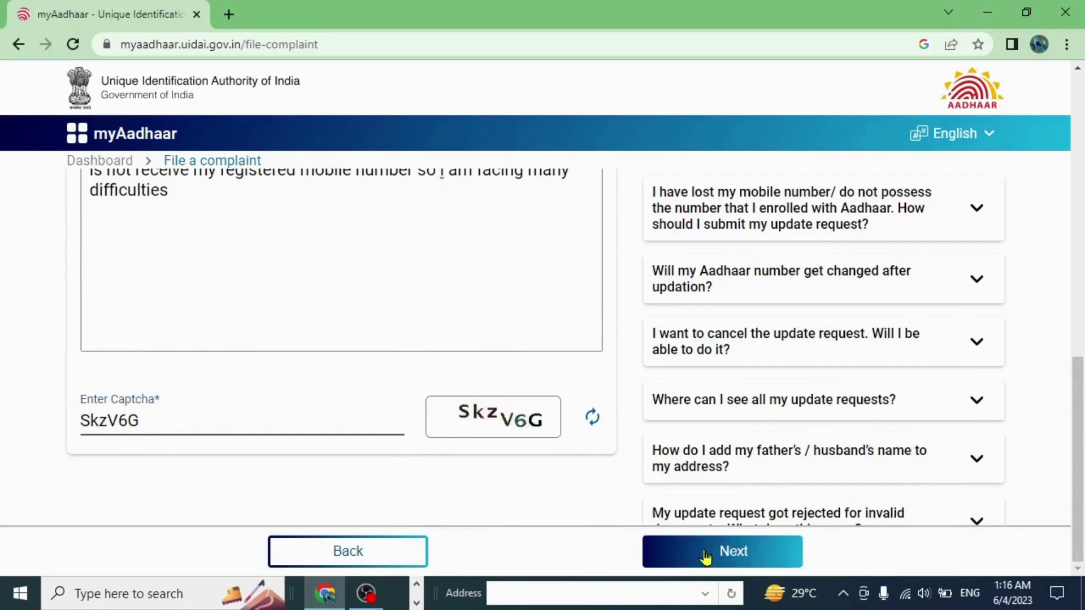
{"action": "left_click", "coordinate": [706, 552]}
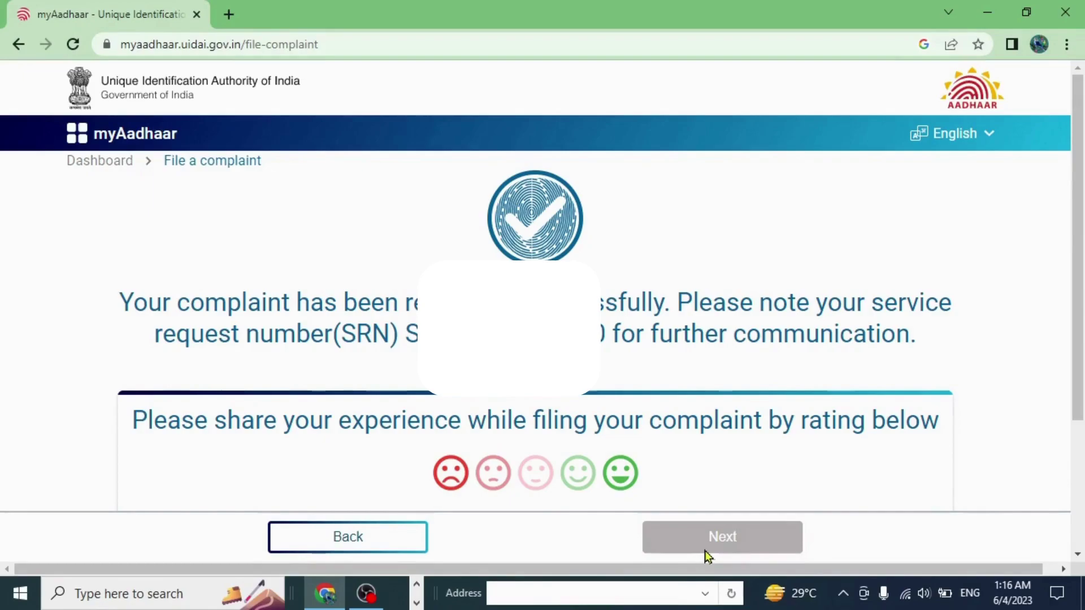
- Rate the complaint experience with the happiest green smiley and send the feedback
{"action": "scroll", "coordinate": [659, 480], "scroll_direction": "down", "scroll_amount": 2}
{"action": "scroll", "coordinate": [627, 477], "scroll_direction": "up", "scroll_amount": 2}
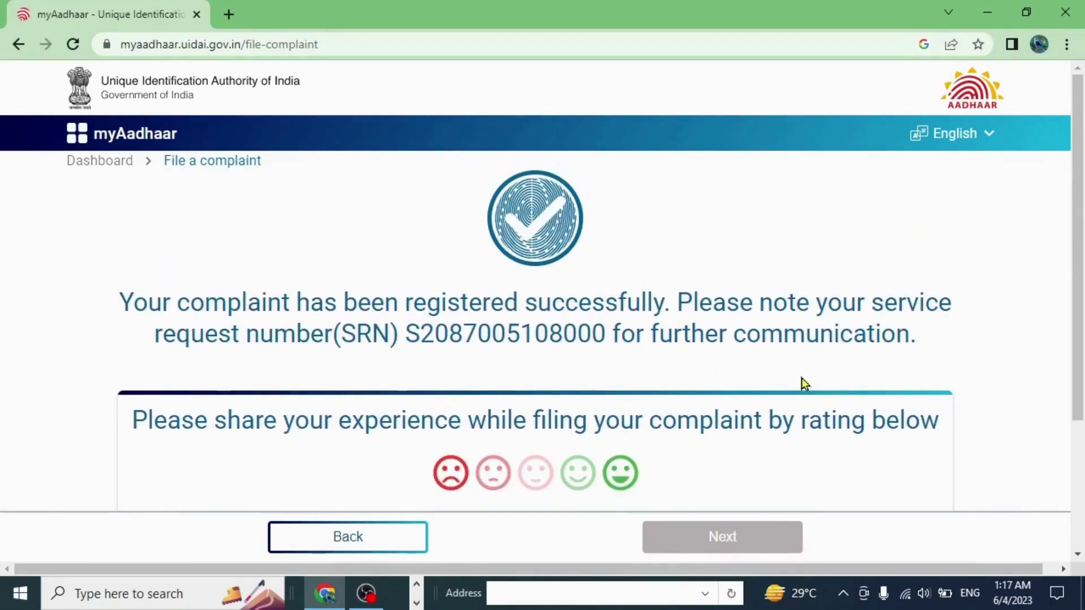
{"action": "scroll", "coordinate": [803, 379], "scroll_direction": "down", "scroll_amount": 3}
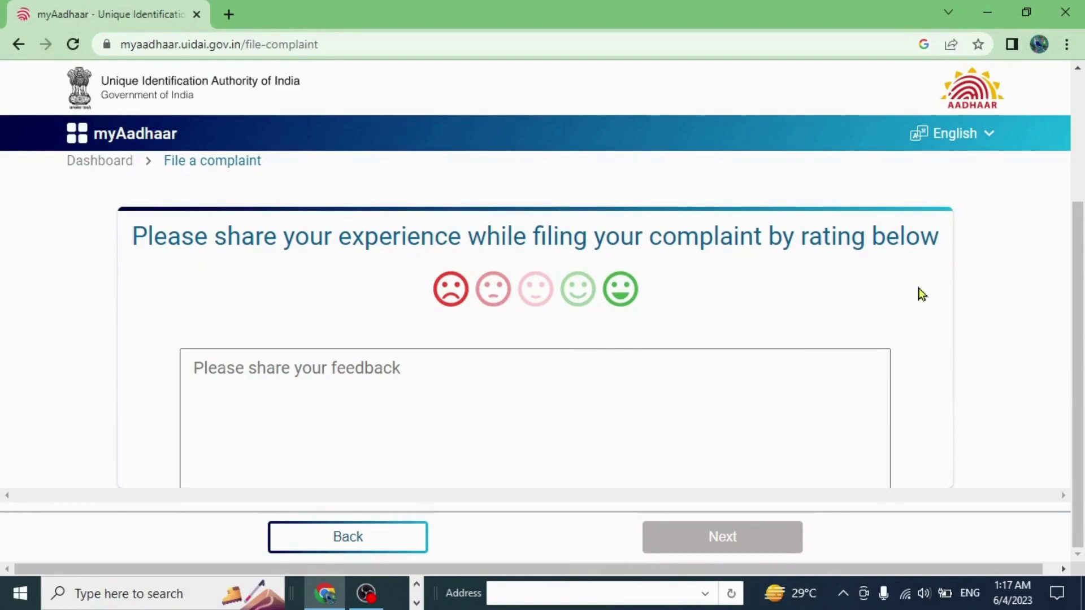
{"action": "left_click", "coordinate": [621, 291]}
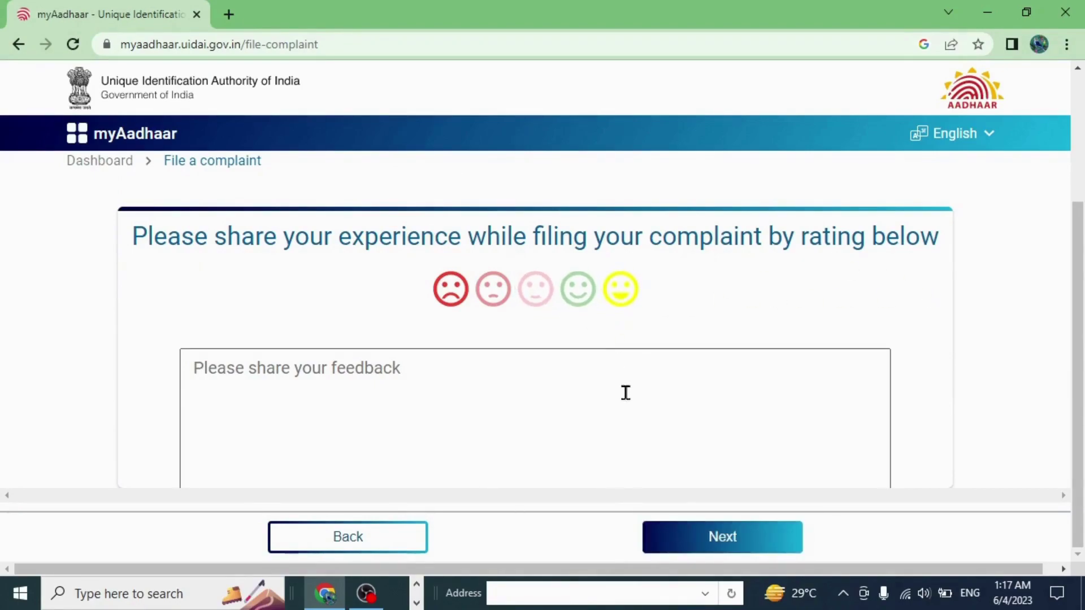
{"action": "left_click", "coordinate": [729, 542]}
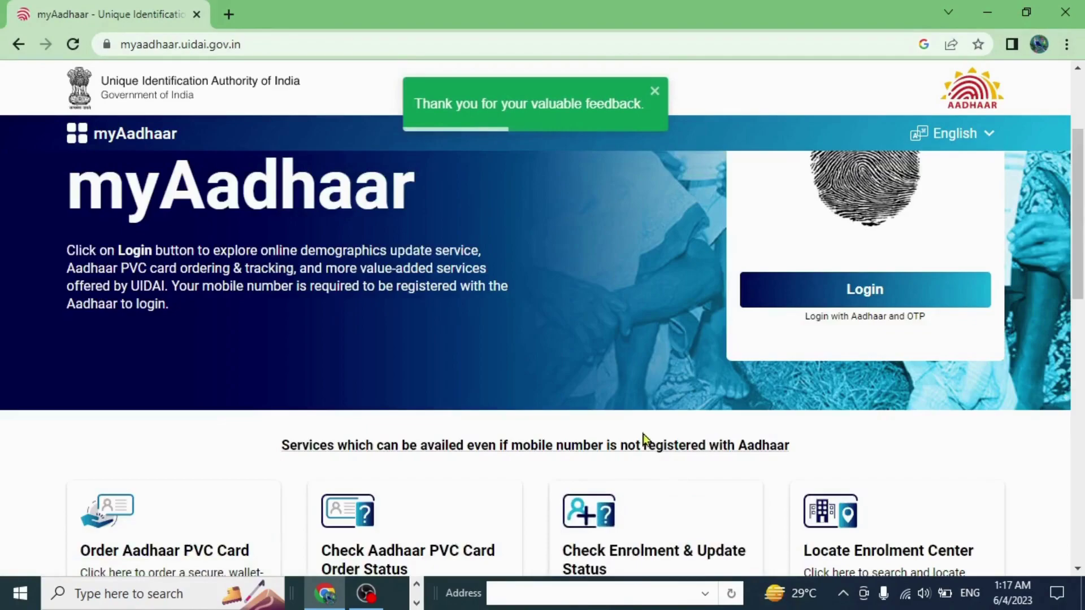
- Go to the Check Complaint Status page from the home page's service cards
{"action": "scroll", "coordinate": [643, 434], "scroll_direction": "down", "scroll_amount": 2}
{"action": "scroll", "coordinate": [648, 426], "scroll_direction": "down", "scroll_amount": 4}
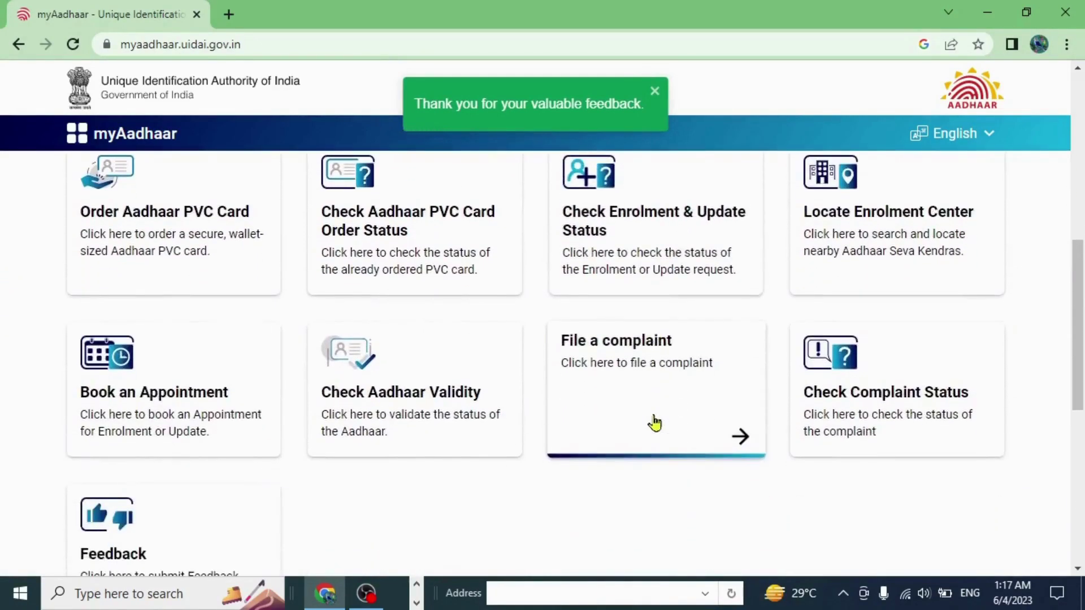
{"action": "scroll", "coordinate": [655, 423], "scroll_direction": "down", "scroll_amount": 2}
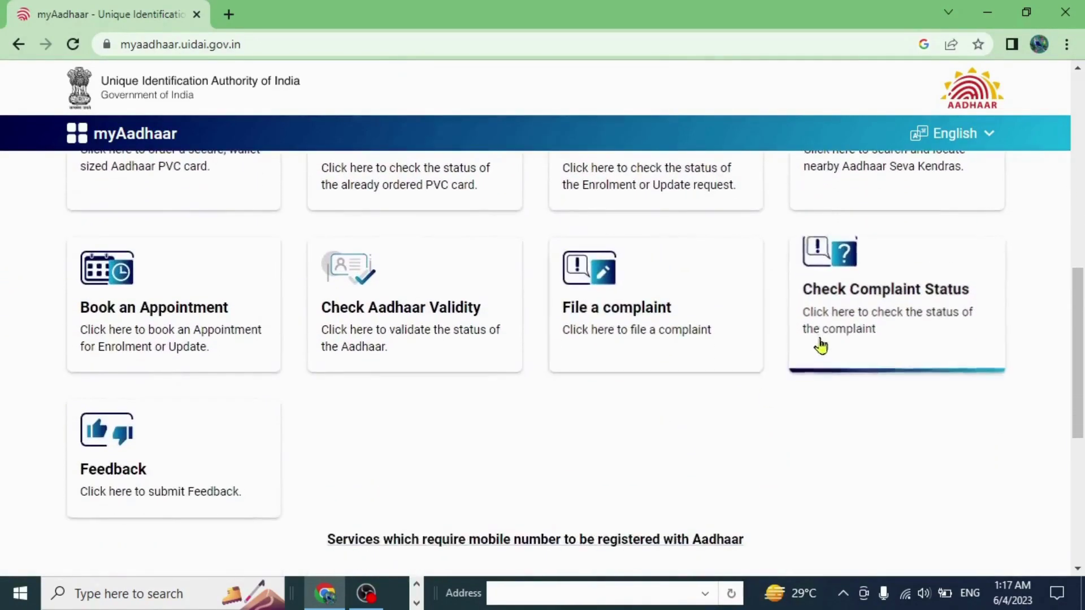
{"action": "left_click", "coordinate": [837, 311]}
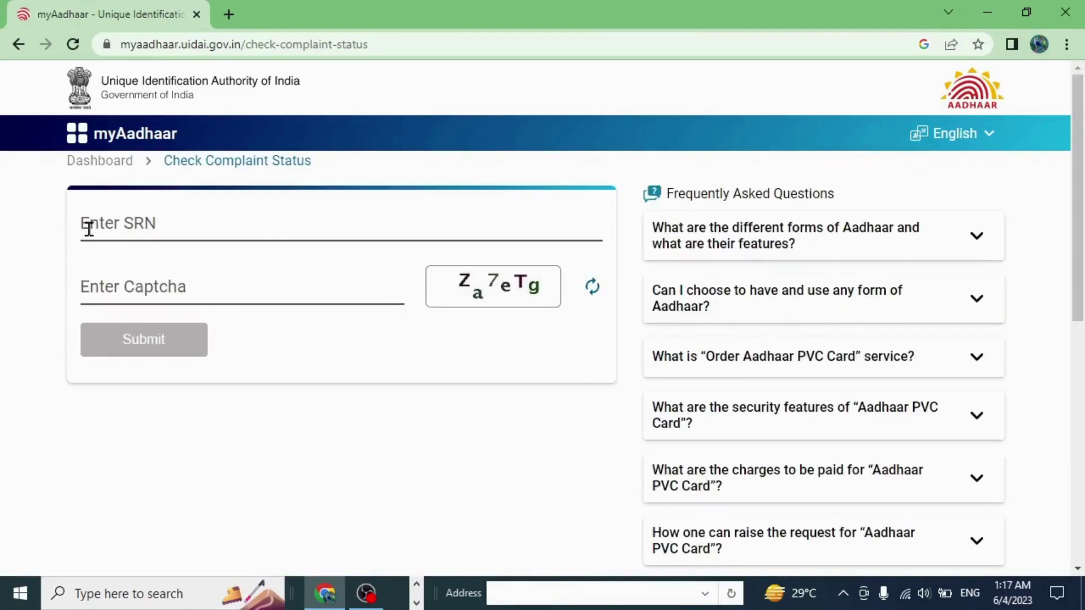
- Leave the SRN and captcha fields empty and minimize Chrome to the desktop
{"action": "left_click", "coordinate": [116, 228]}
{"action": "left_click", "coordinate": [120, 283]}
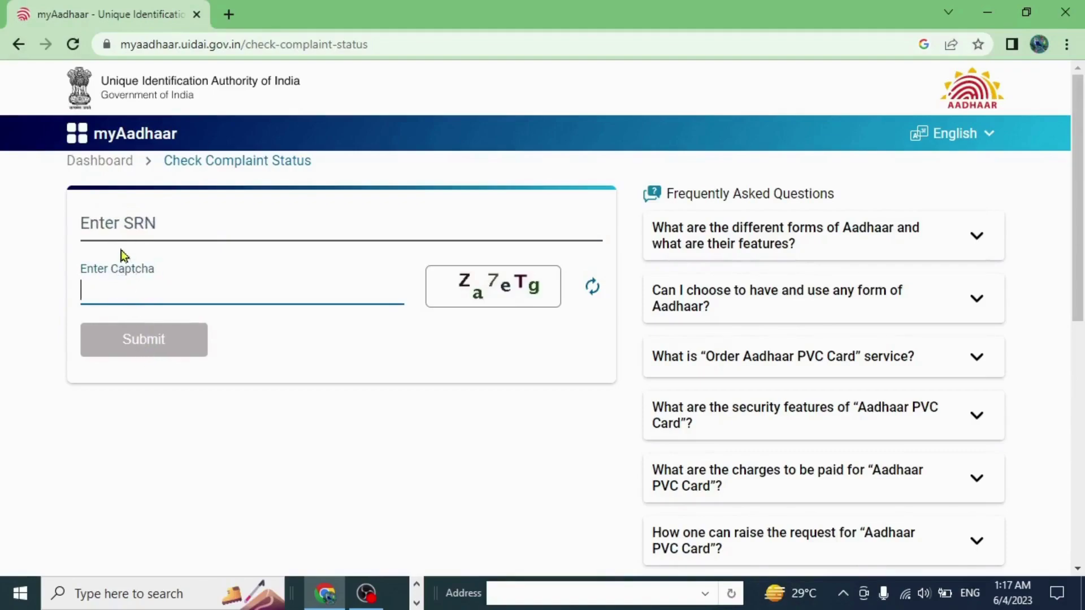
{"action": "left_click", "coordinate": [277, 327]}
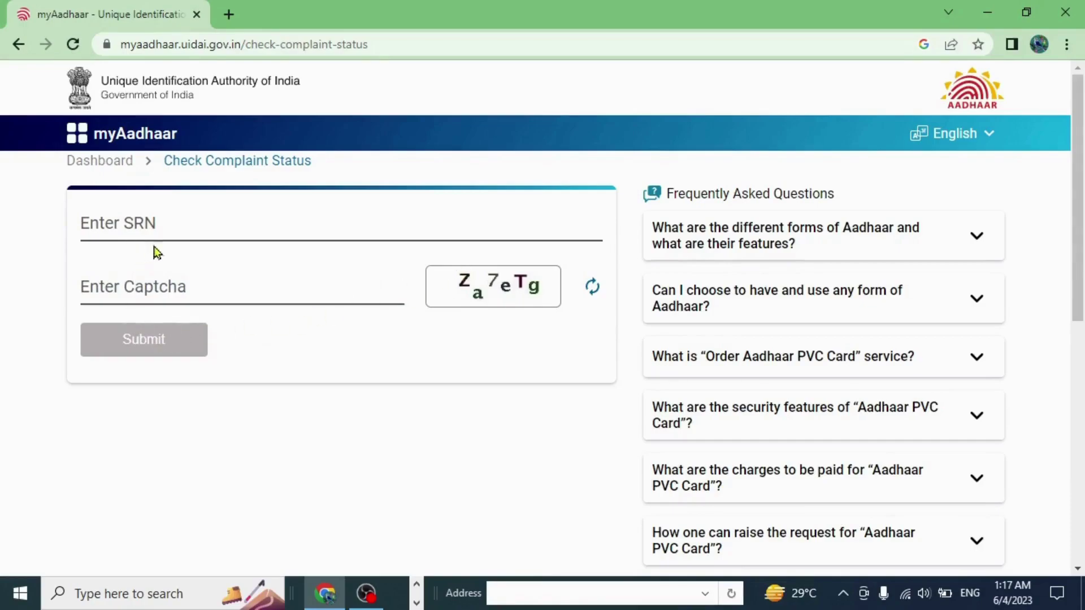
{"action": "left_click", "coordinate": [991, 13]}
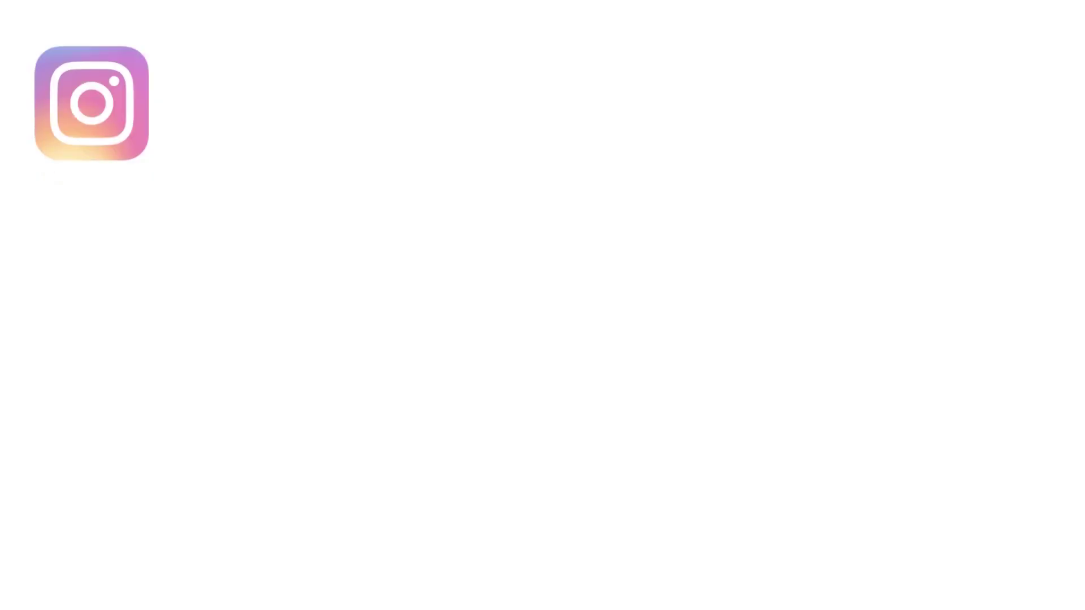